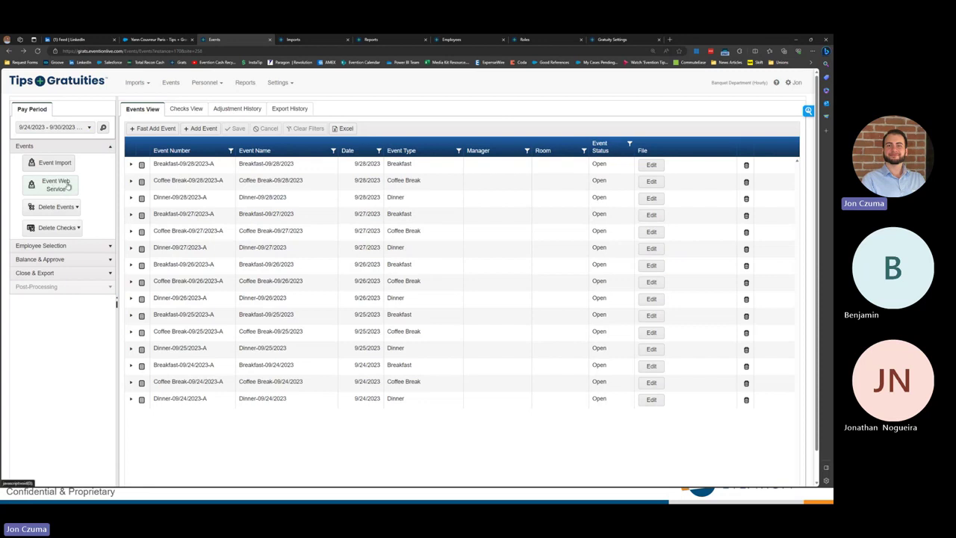
- Review the workflow actions under Employee Selection, Balance & Approve and Close & Export for the current pay period
click(67, 247)
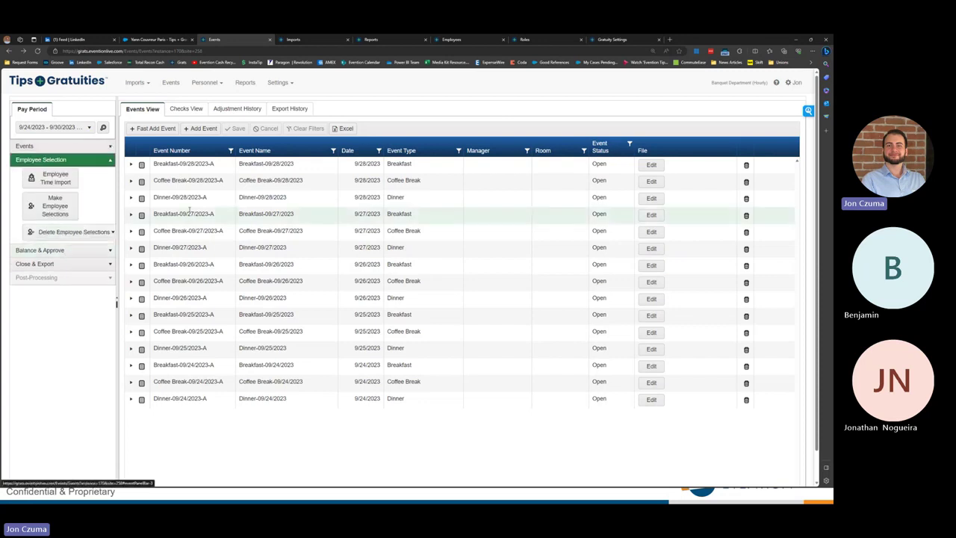
click(74, 251)
click(64, 283)
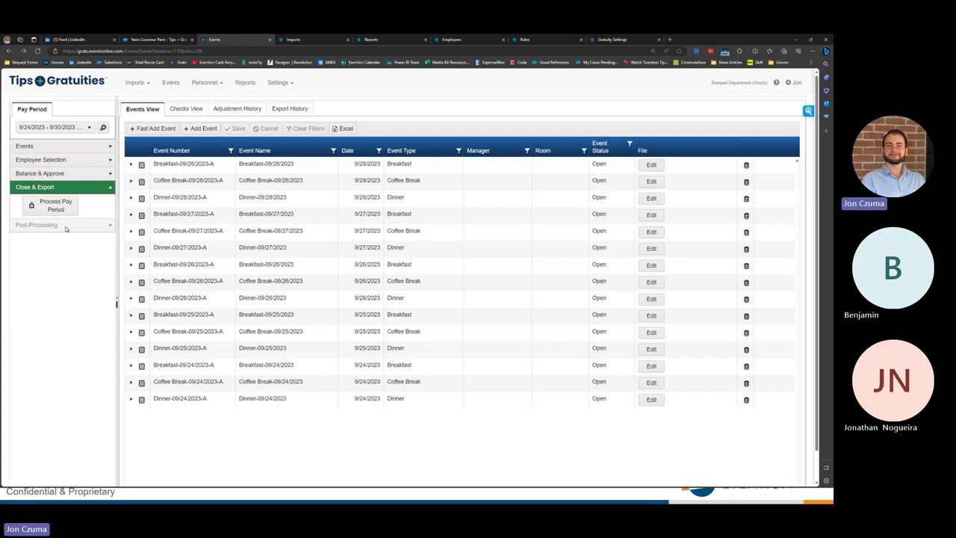
- Switch to the 9/17/2023 - 9/23/2023 pay period and show its Post-Processing actions and Balance & Approve reports
click(74, 130)
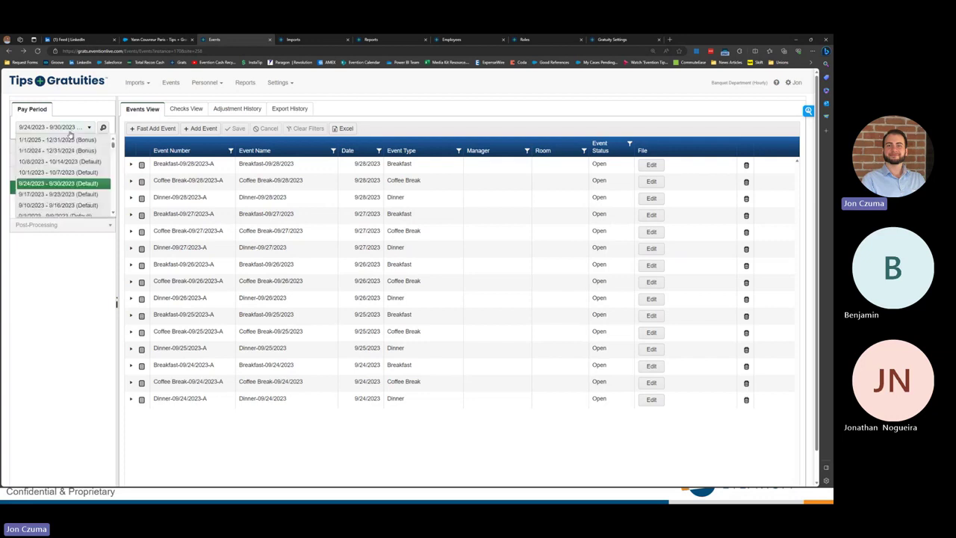
click(52, 195)
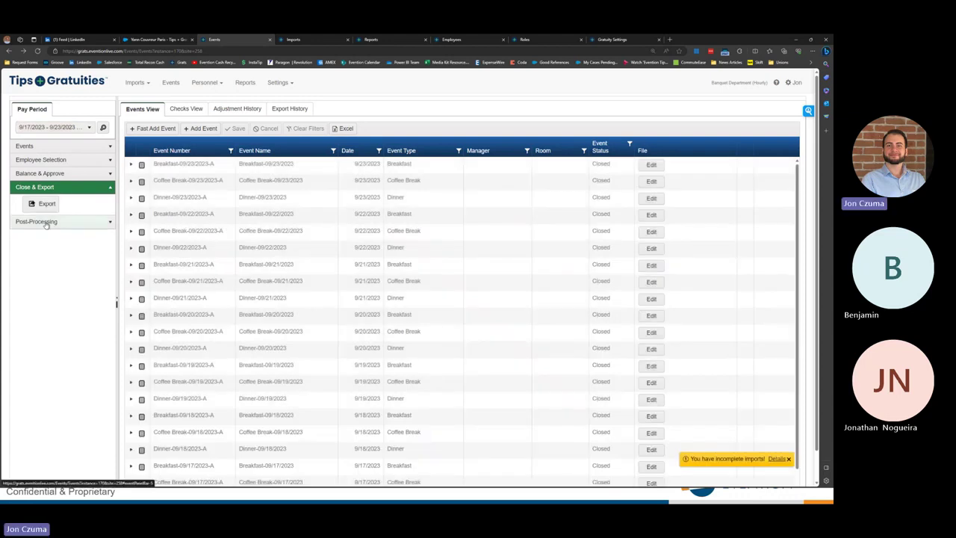
click(41, 221)
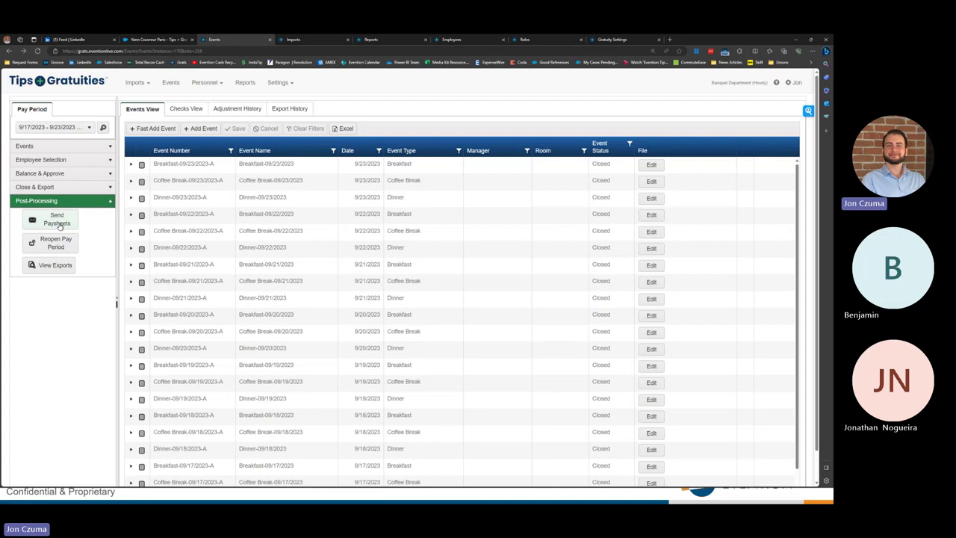
click(60, 187)
click(54, 175)
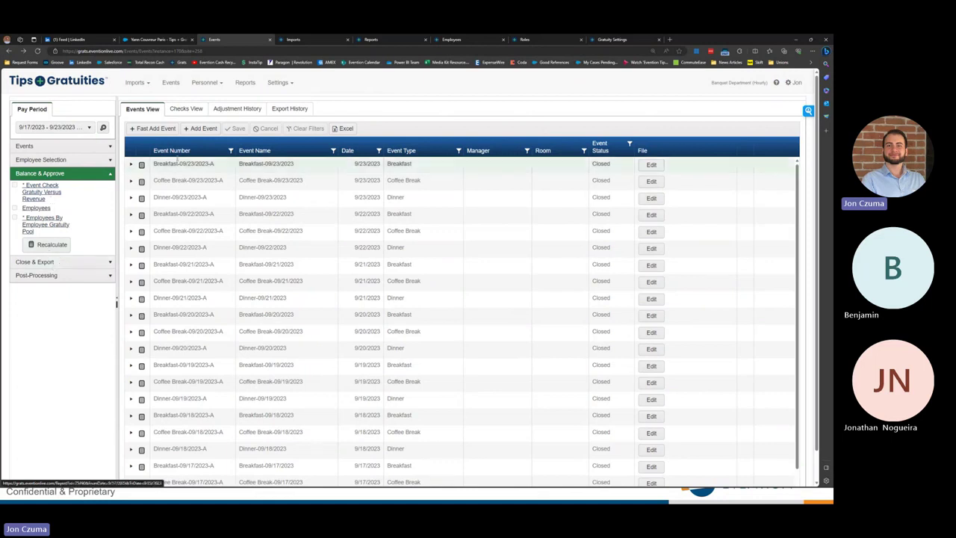
- Review the recent imports history and the full report catalogue, from Adjustments through Ad-Hoc
click(321, 42)
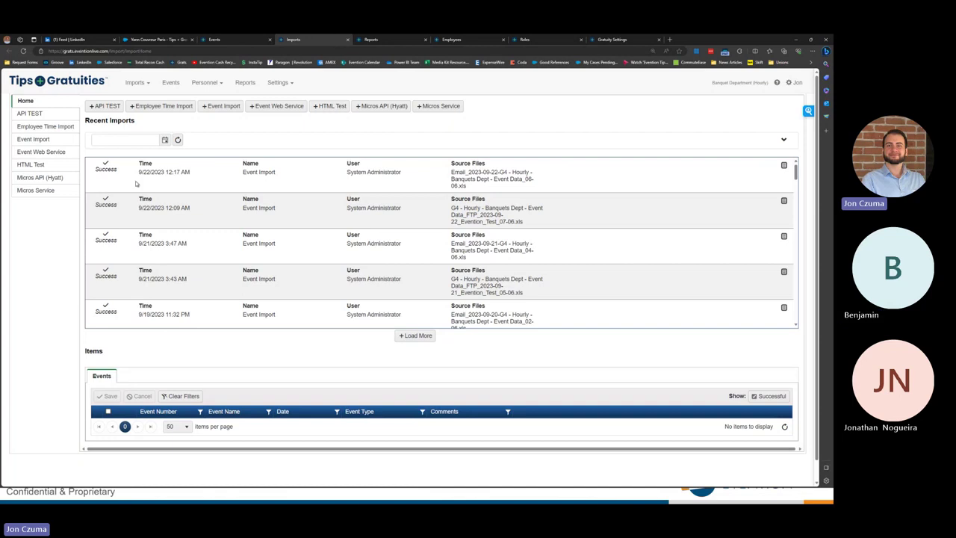
scroll(181, 215, down, 3)
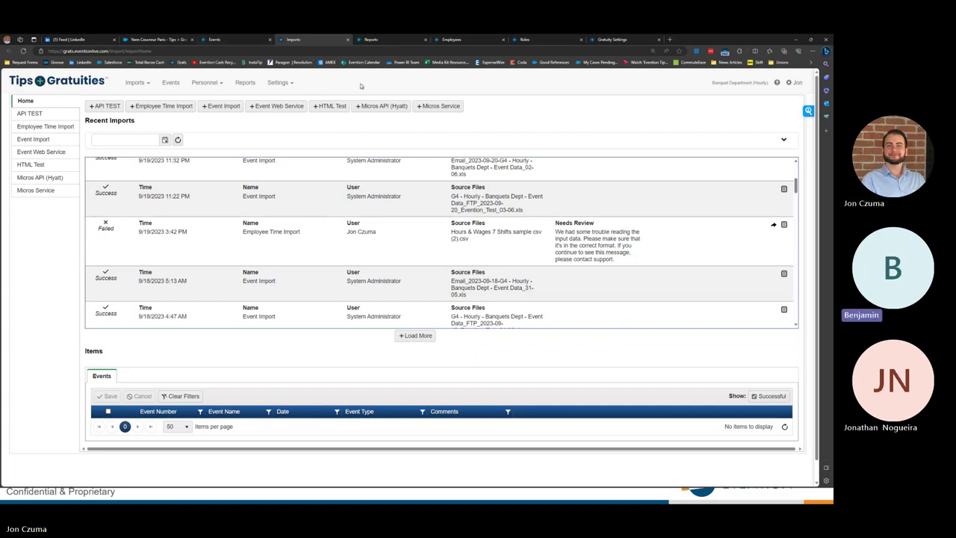
click(367, 41)
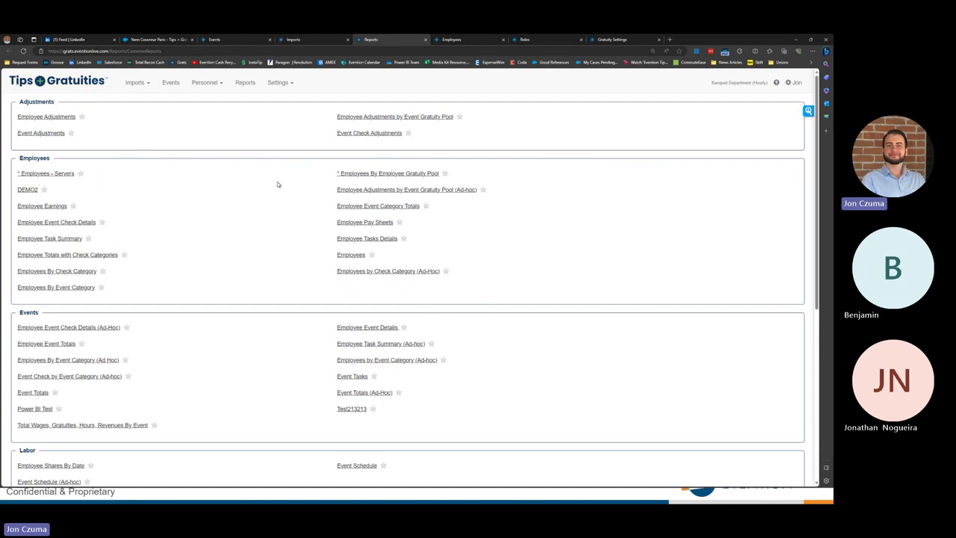
scroll(224, 213, down, 1)
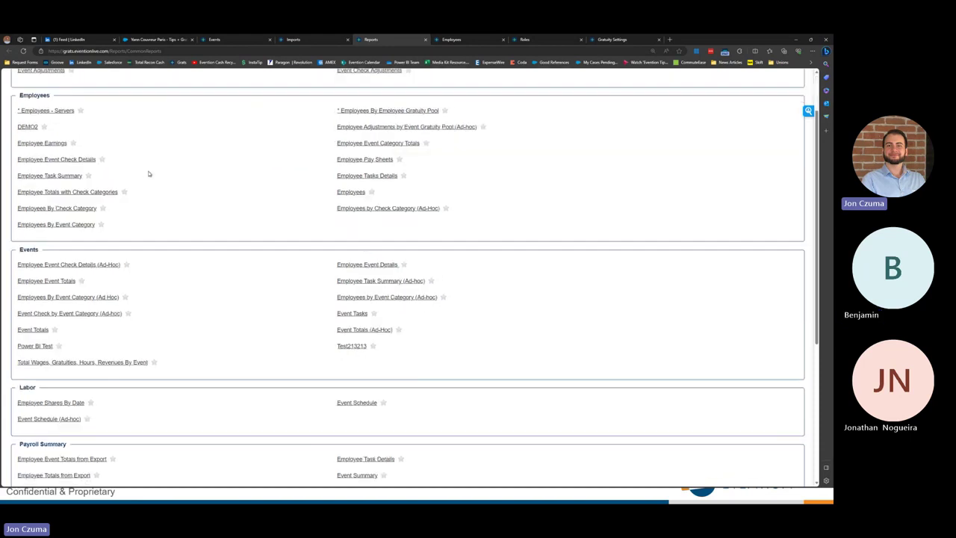
scroll(149, 171, down, 2)
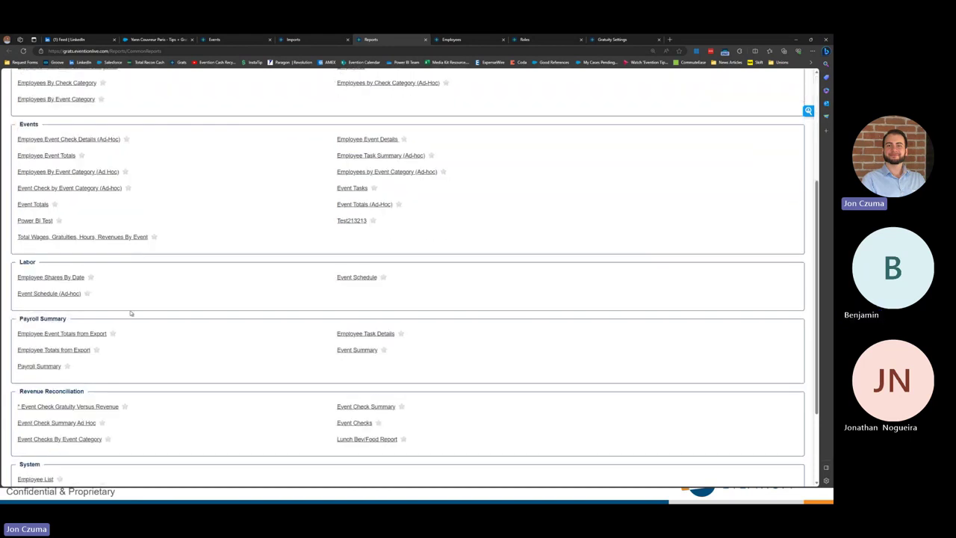
scroll(145, 361, down, 2)
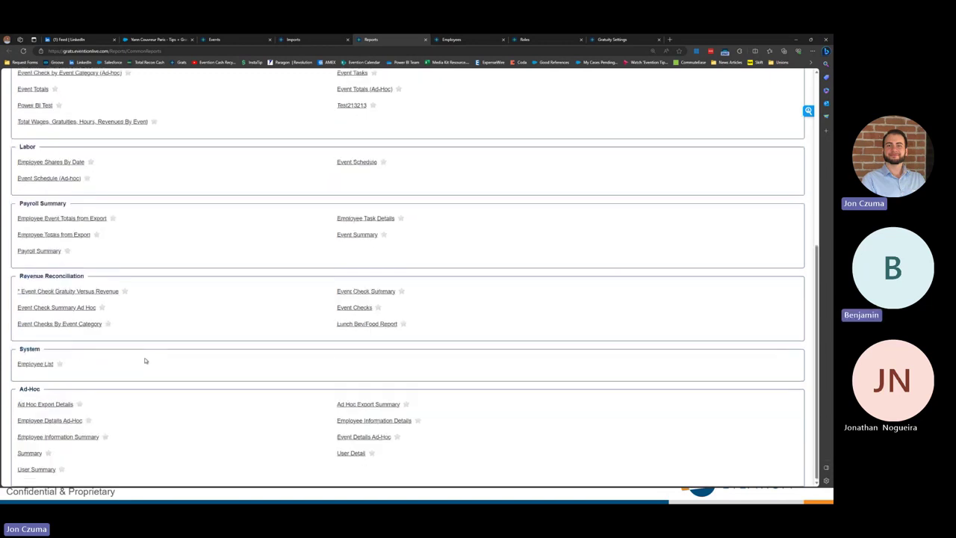
scroll(147, 358, up, 5)
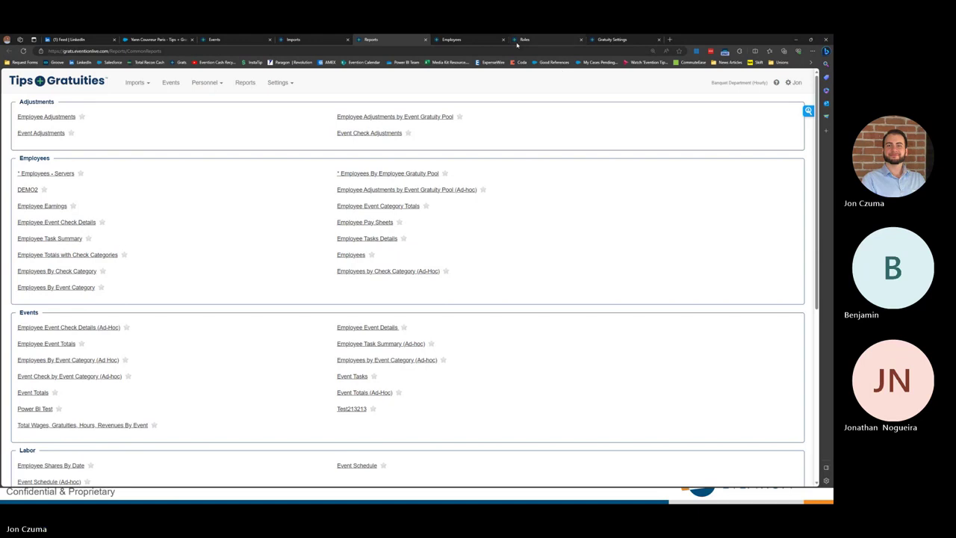
- Examine the employee list across to its system ID columns, and the permissions granted to each role
click(484, 42)
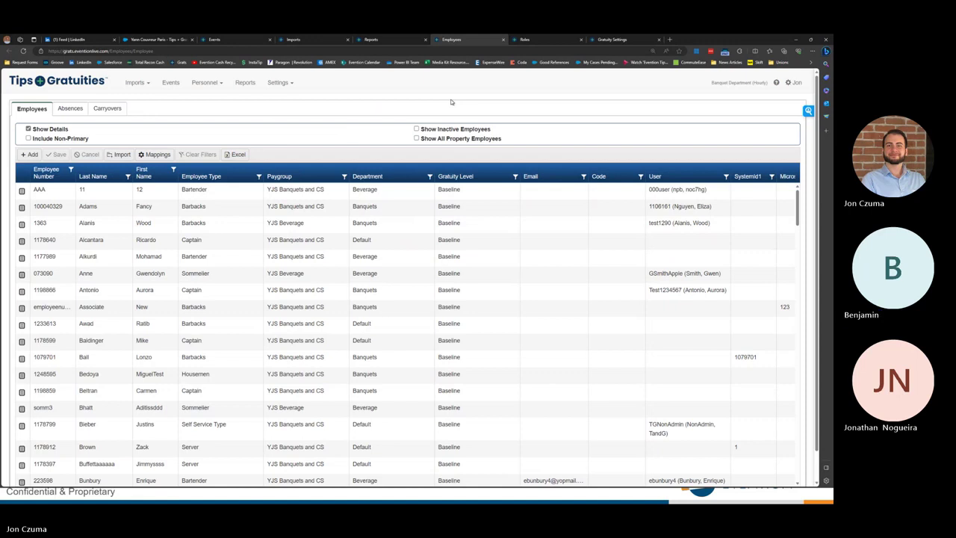
scroll(591, 231, right, 5)
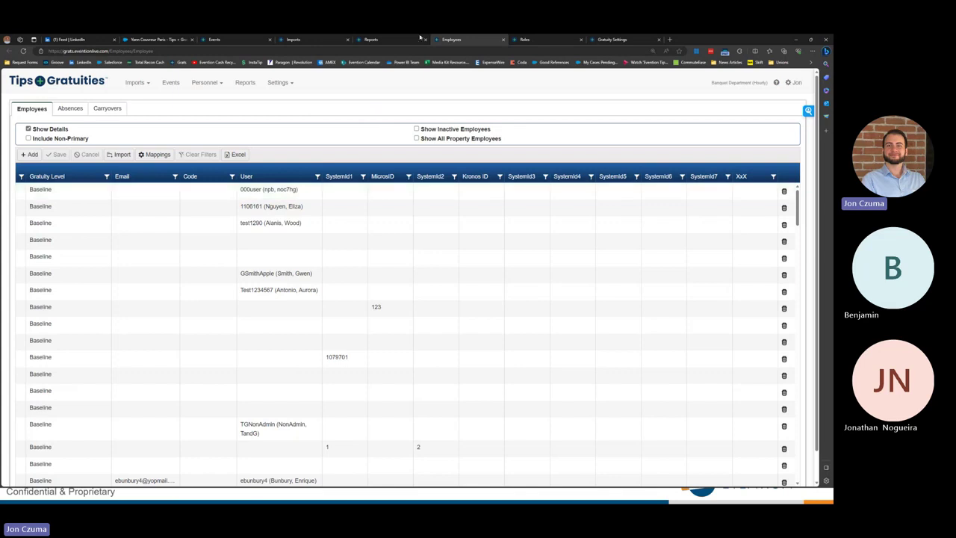
click(529, 40)
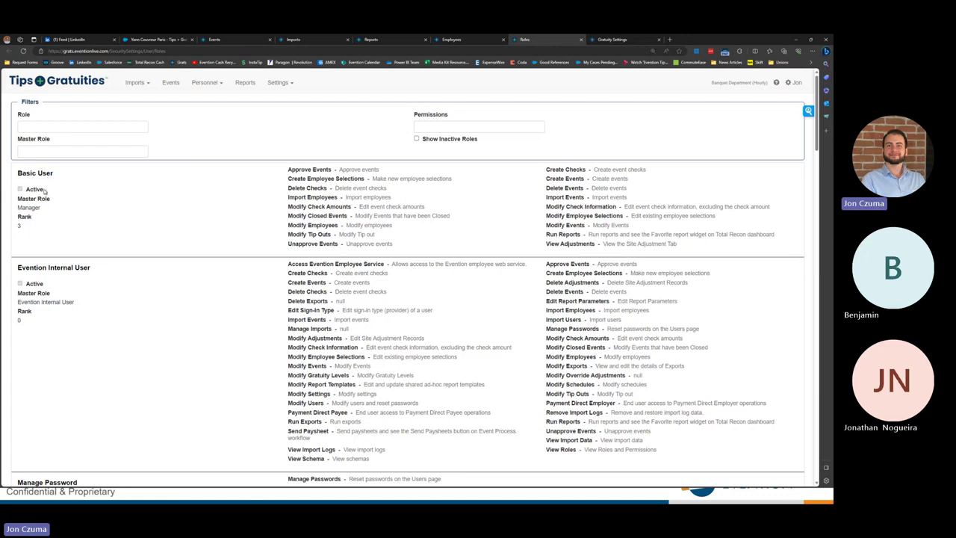
scroll(192, 218, down, 5)
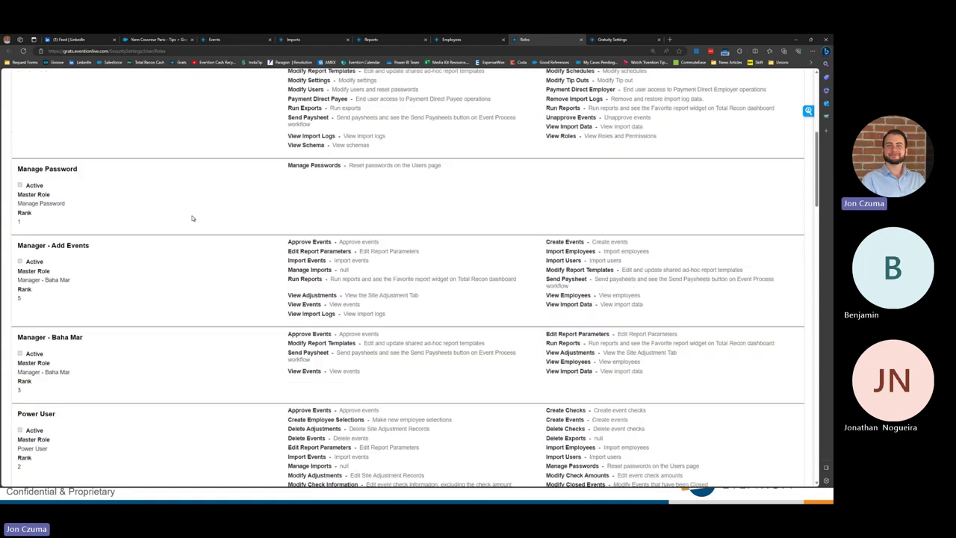
scroll(192, 218, down, 4)
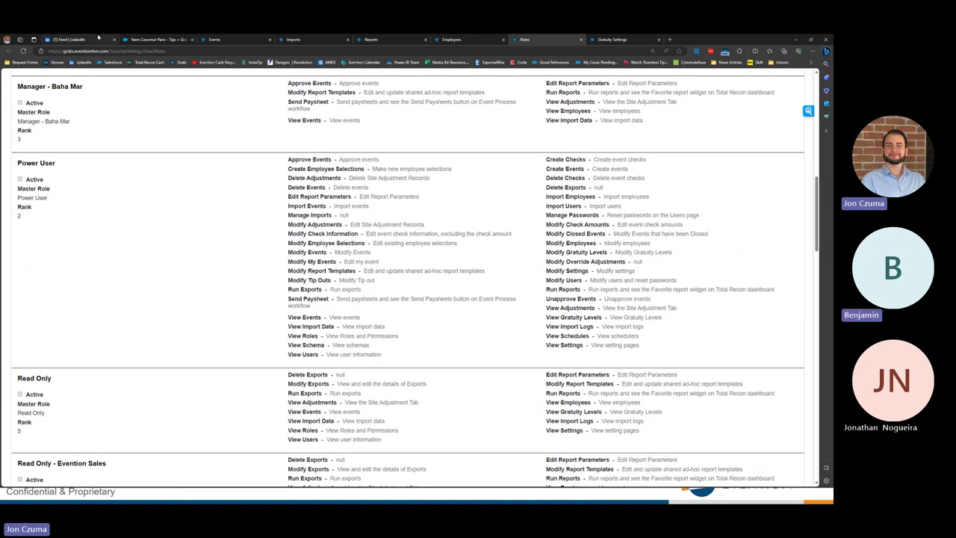
- Examine the Food gratuity type's split and sub-split percentages in the gratuity effectivities, and collapse its details
click(636, 42)
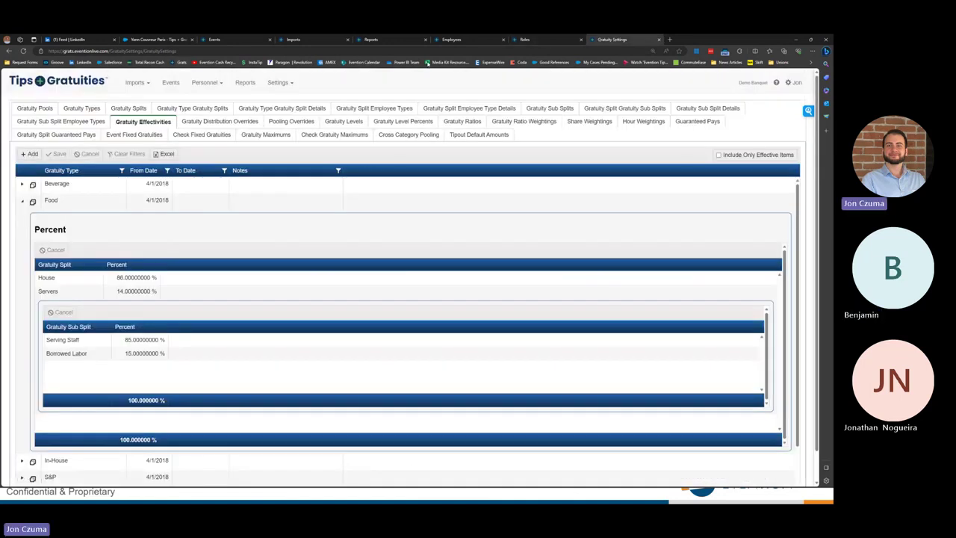
click(282, 83)
click(22, 202)
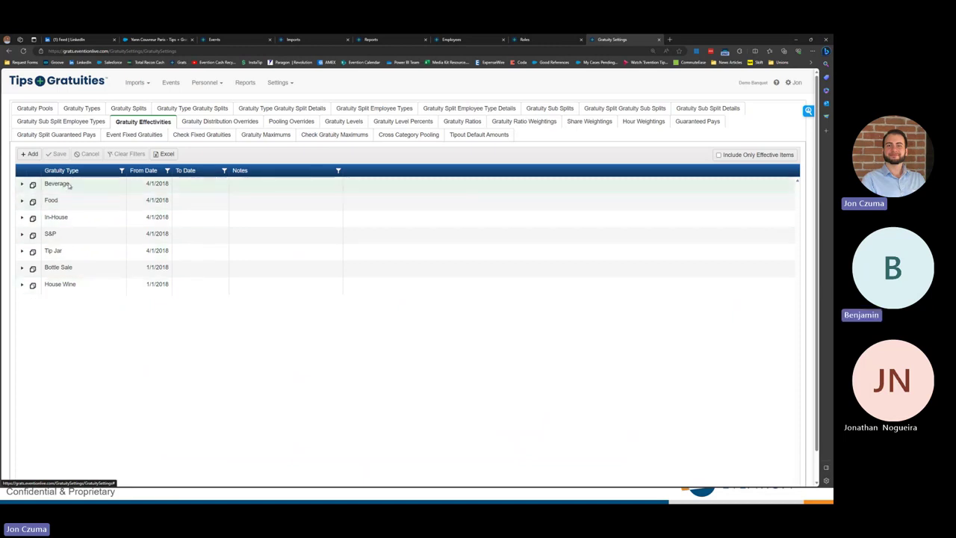
click(22, 202)
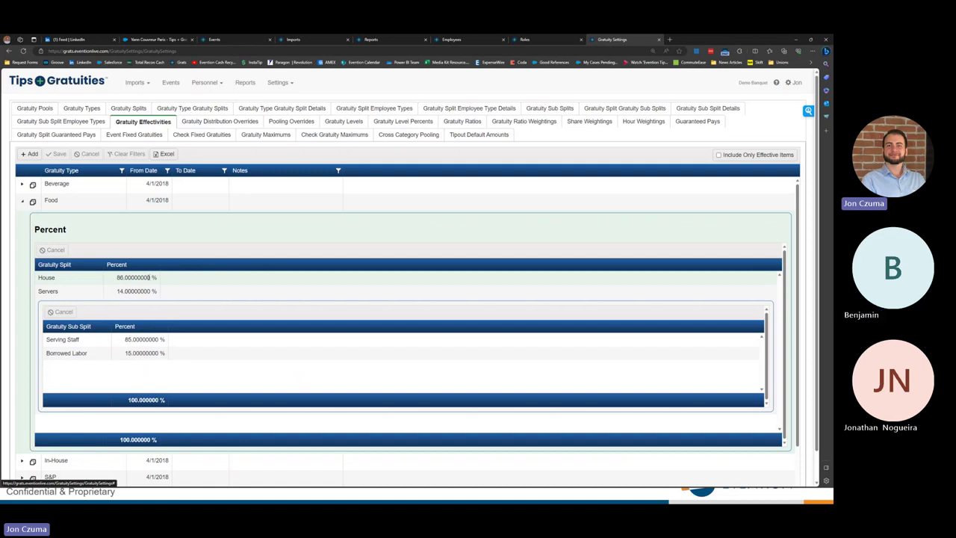
click(22, 203)
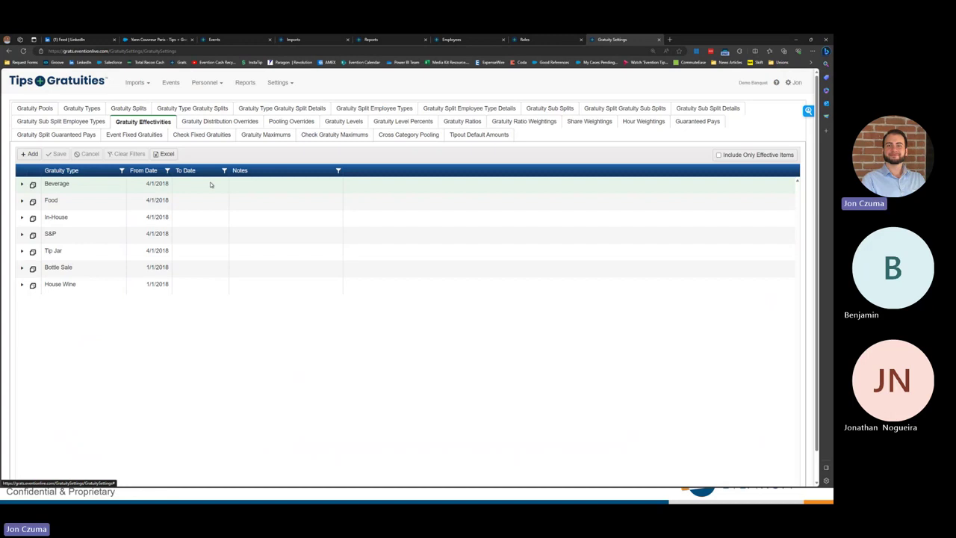
click(239, 39)
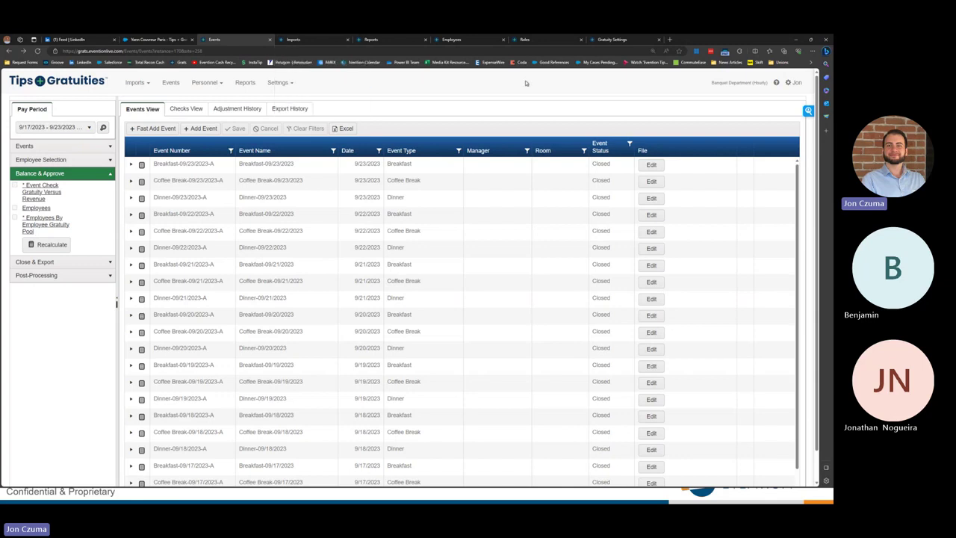
click(298, 39)
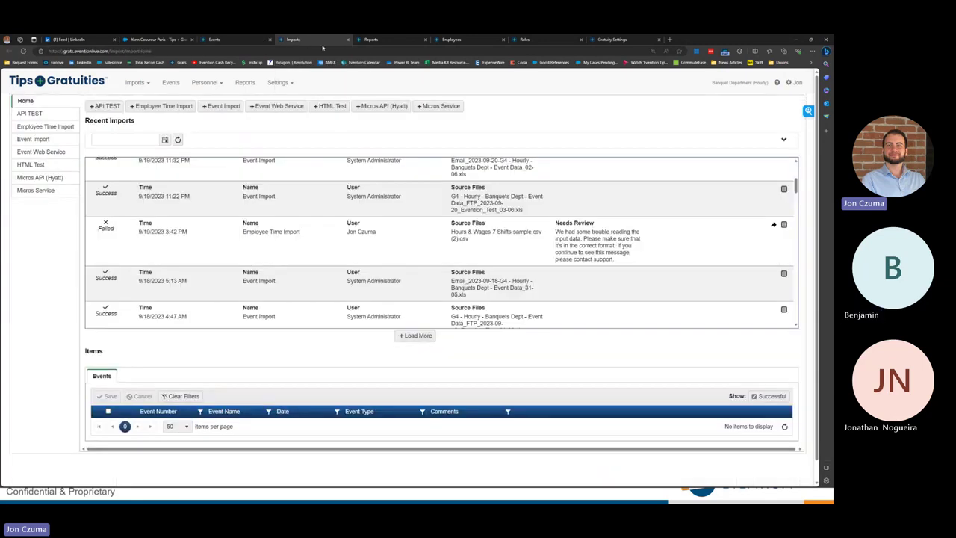
click(366, 42)
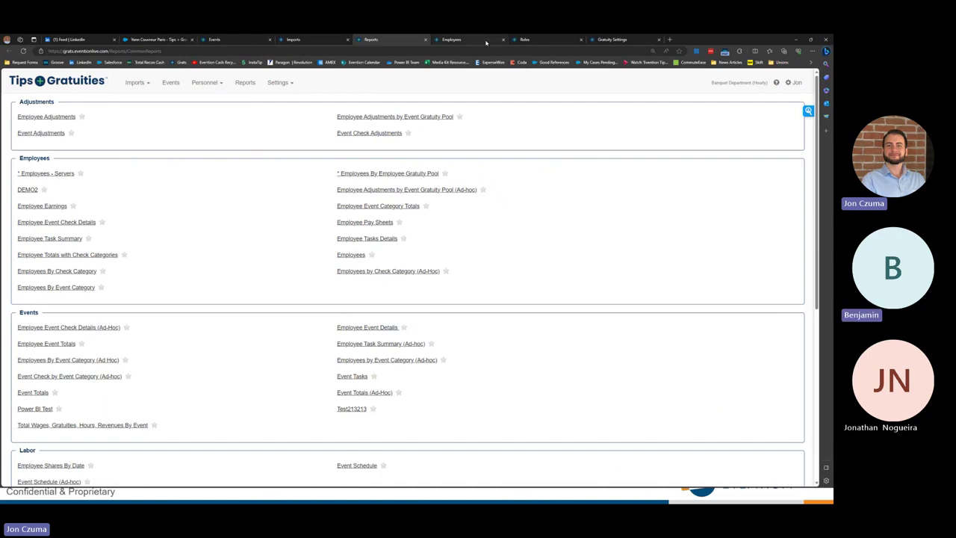
click(452, 39)
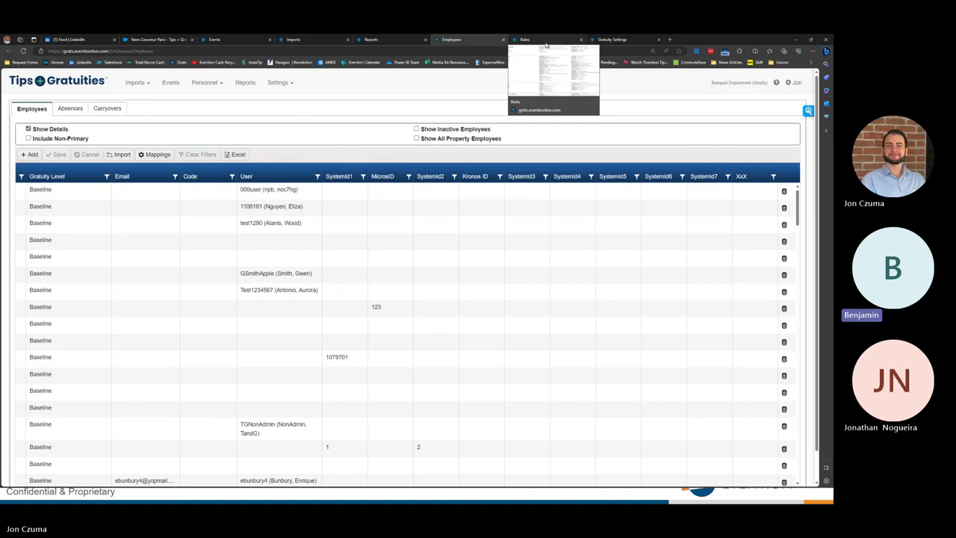
click(546, 40)
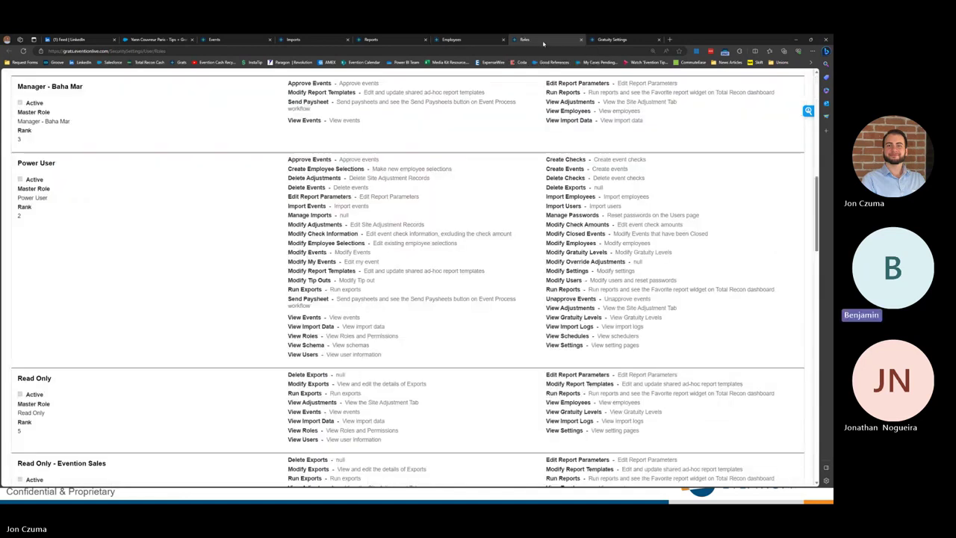
- Revisit the events list and return to the newest entries in the recent imports history
click(217, 40)
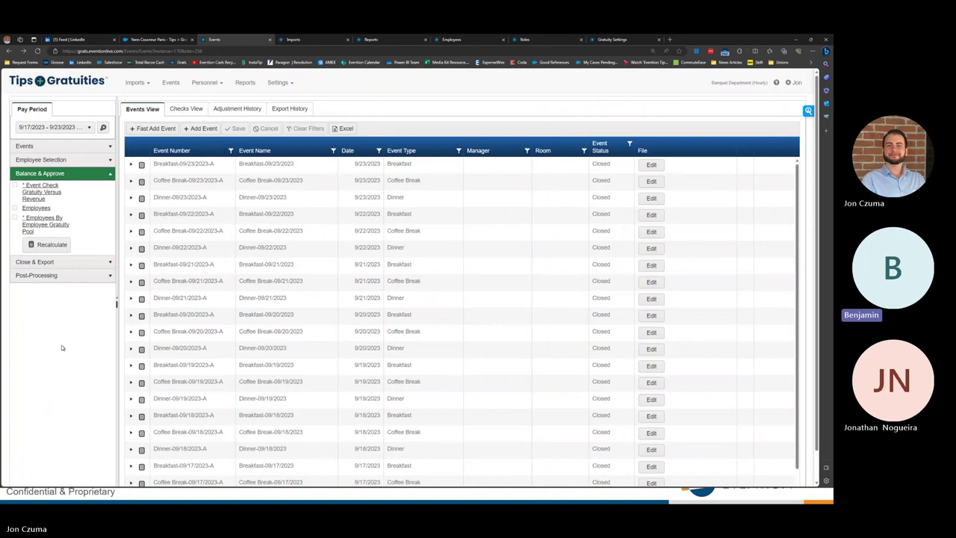
click(307, 43)
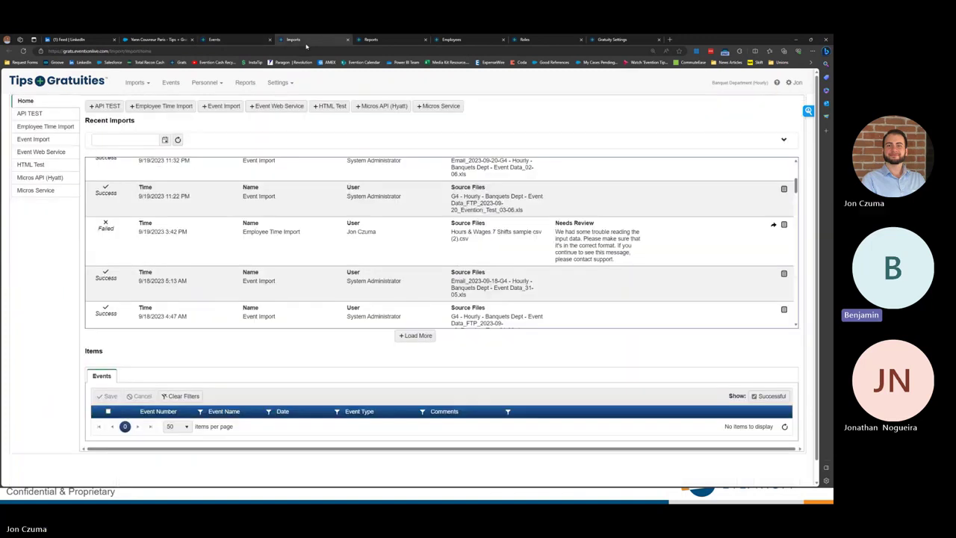
scroll(202, 239, up, 4)
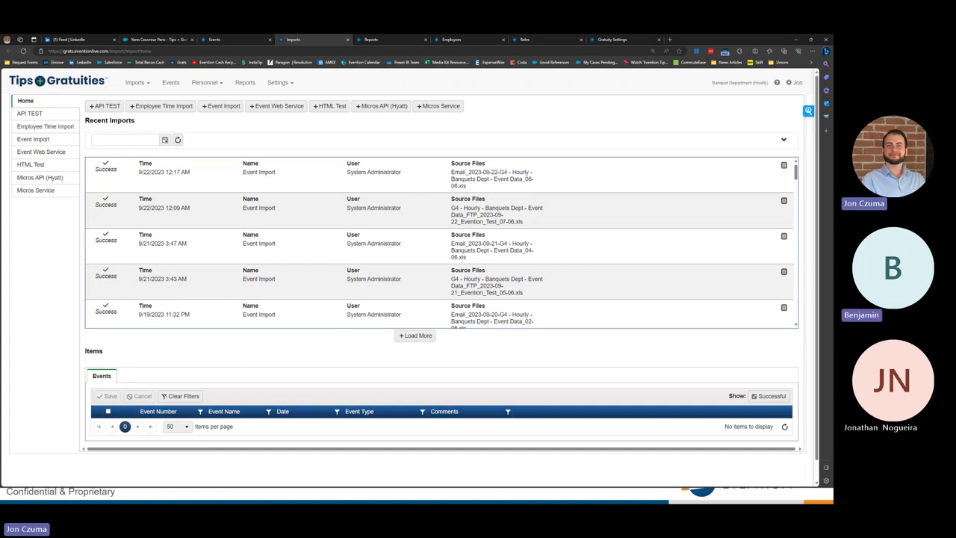
- Switch from the browser back to the presentation's ROI summary slide for Tips + Gratuities
click(80, 496)
click(81, 496)
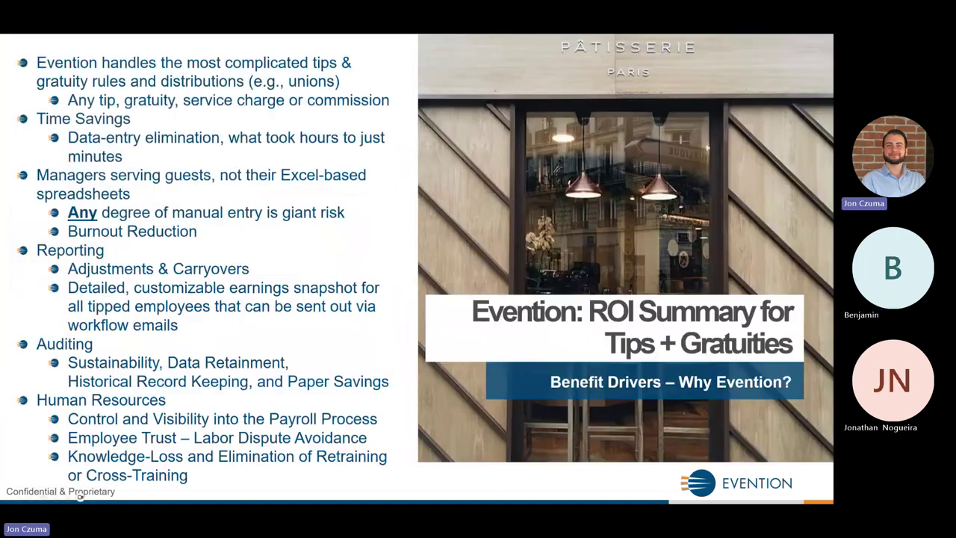